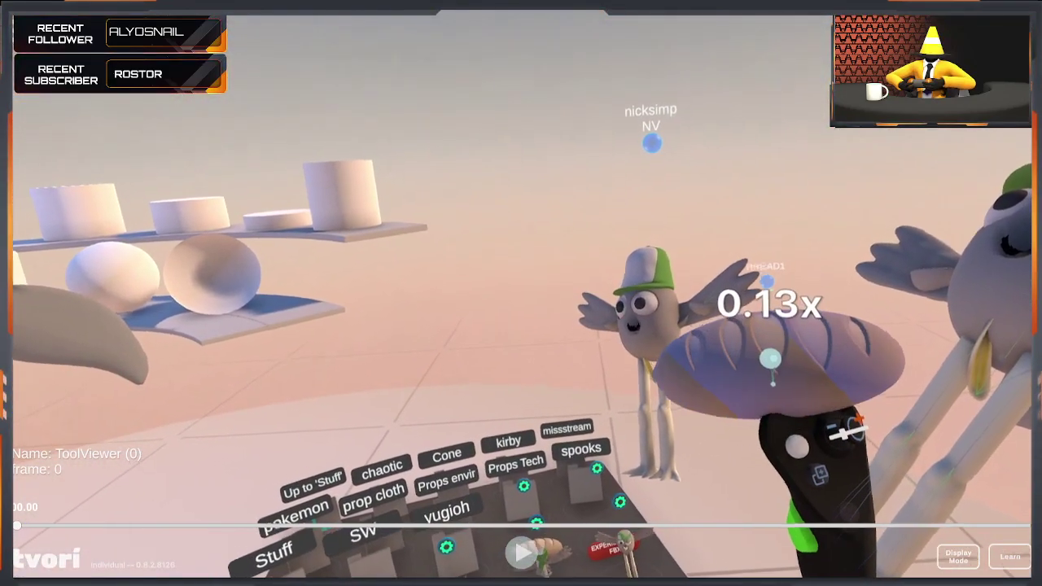
- Scale the loaf of bread up to about 0.21x, then browse another prop folder and return to the first page
left_click_drag(770, 359, 782, 344)
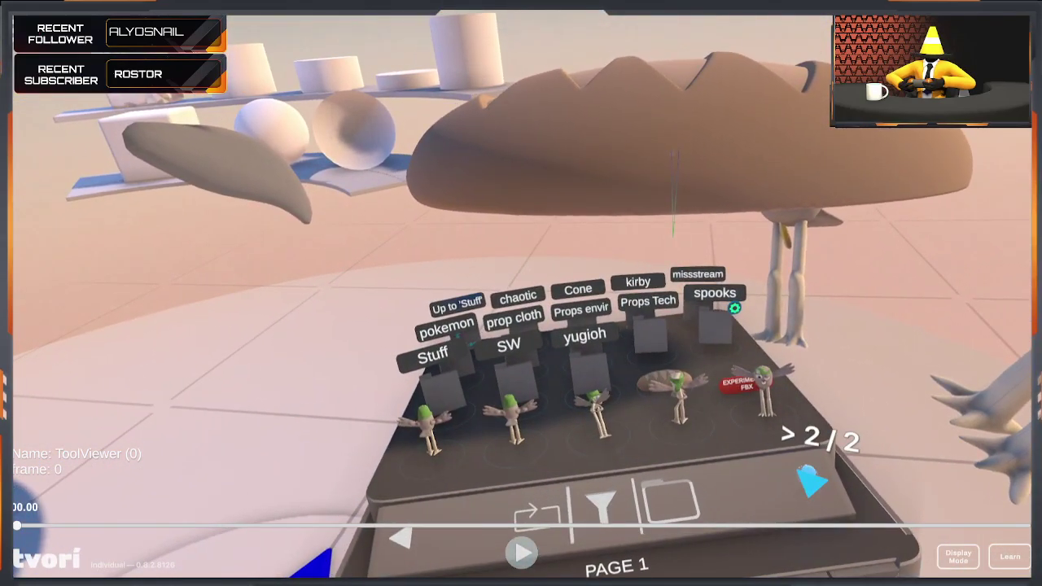
left_click(734, 308)
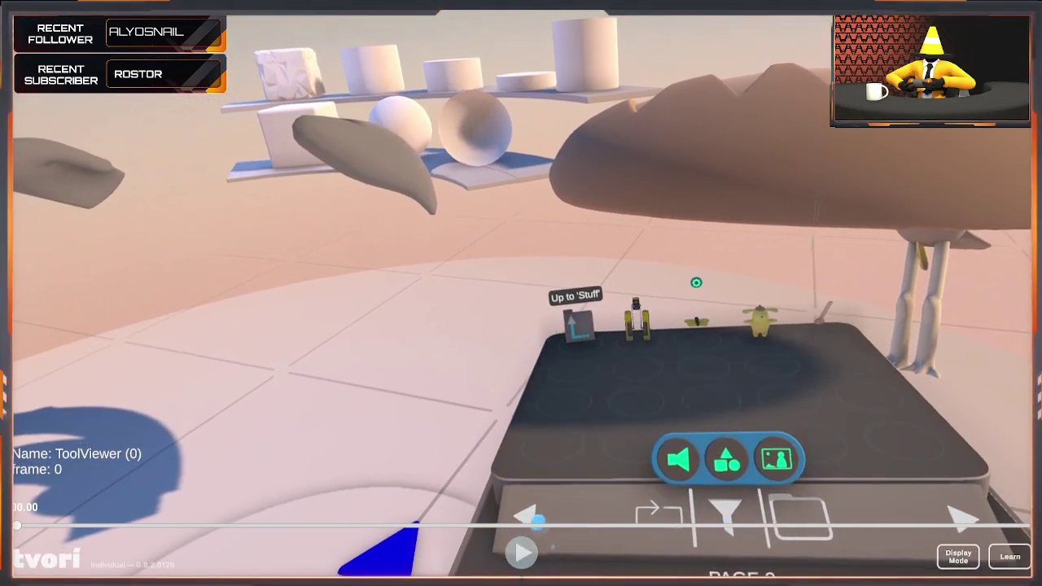
left_click(530, 517)
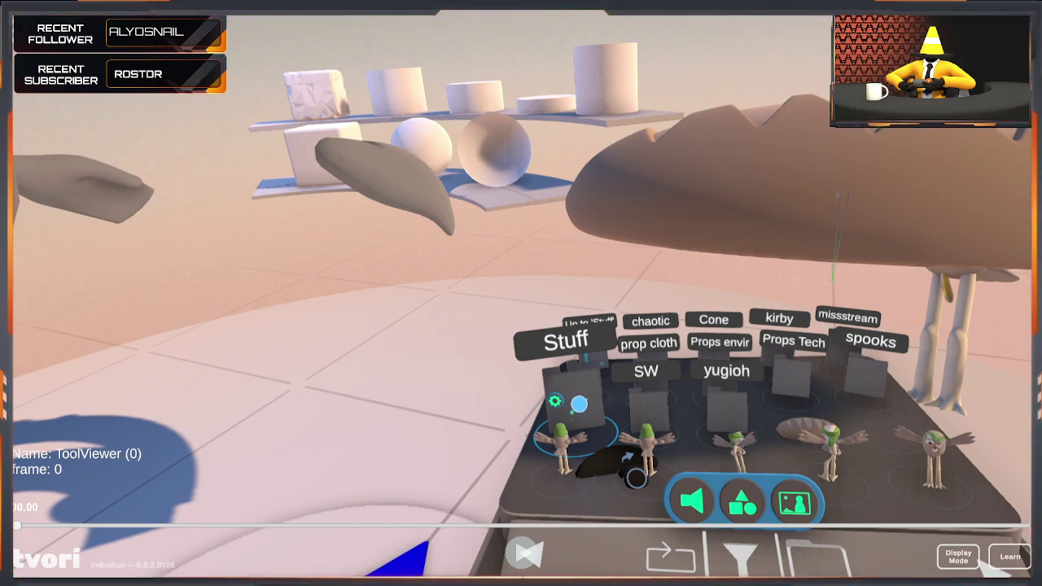
- Open the Models folder of character models on the palette
left_click(579, 403)
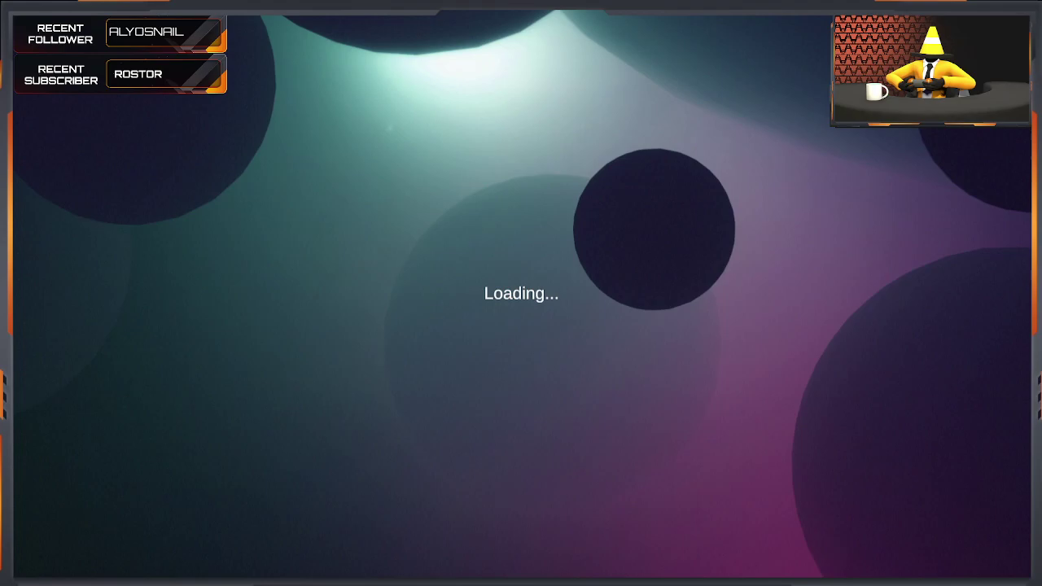